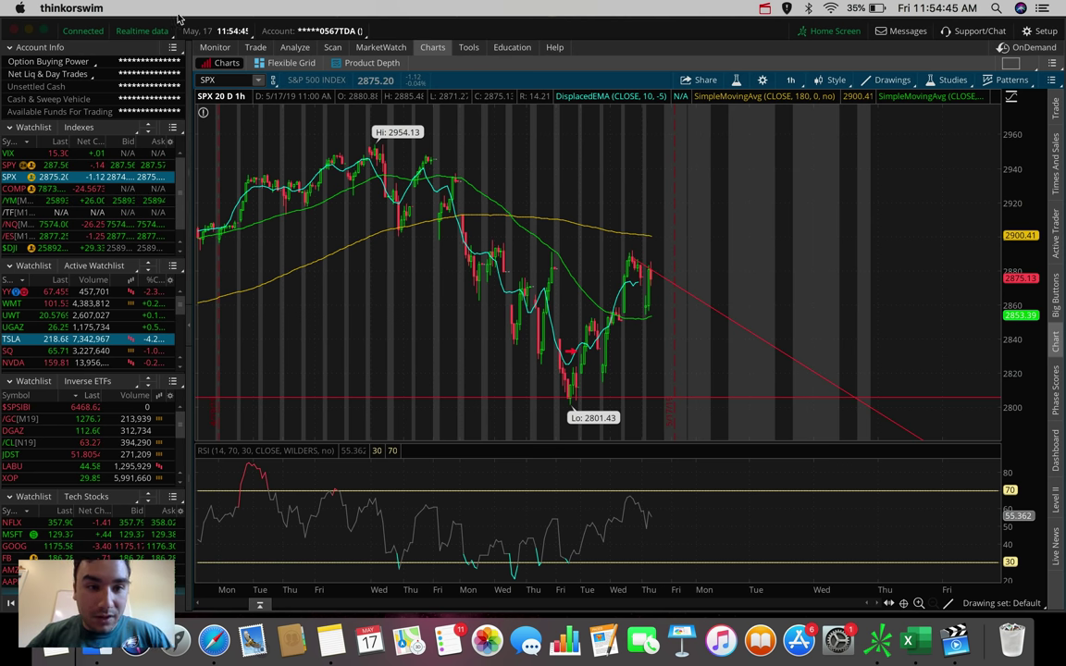
Step: Load the TVIX symbol in the chart to view its 20-day hourly price action
left_click(218, 80)
type("TVIX")
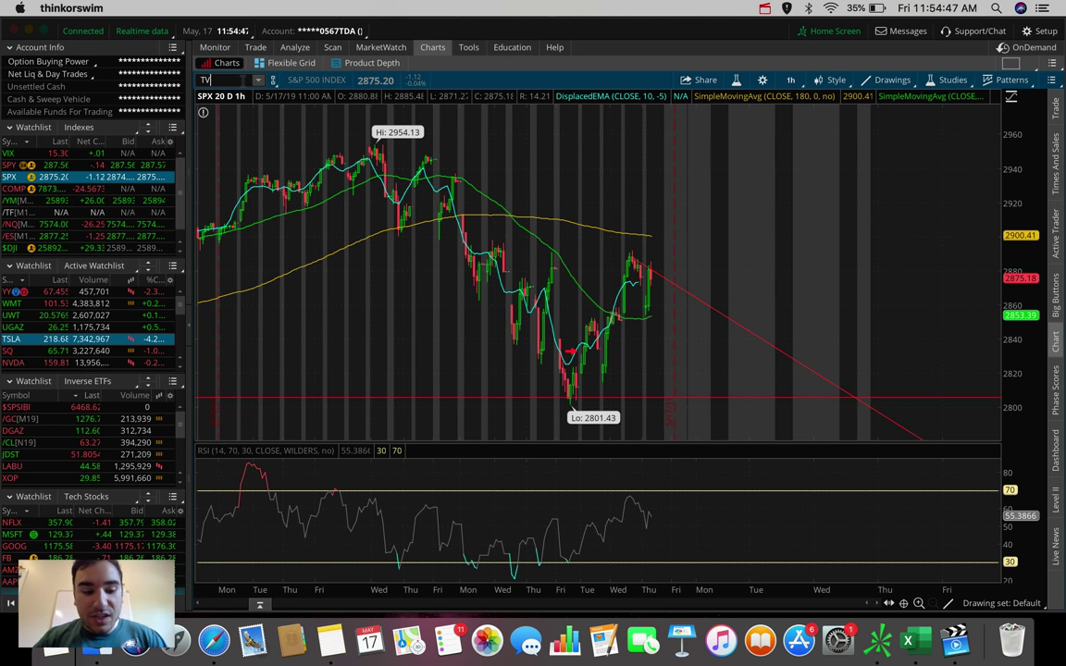
key("Return")
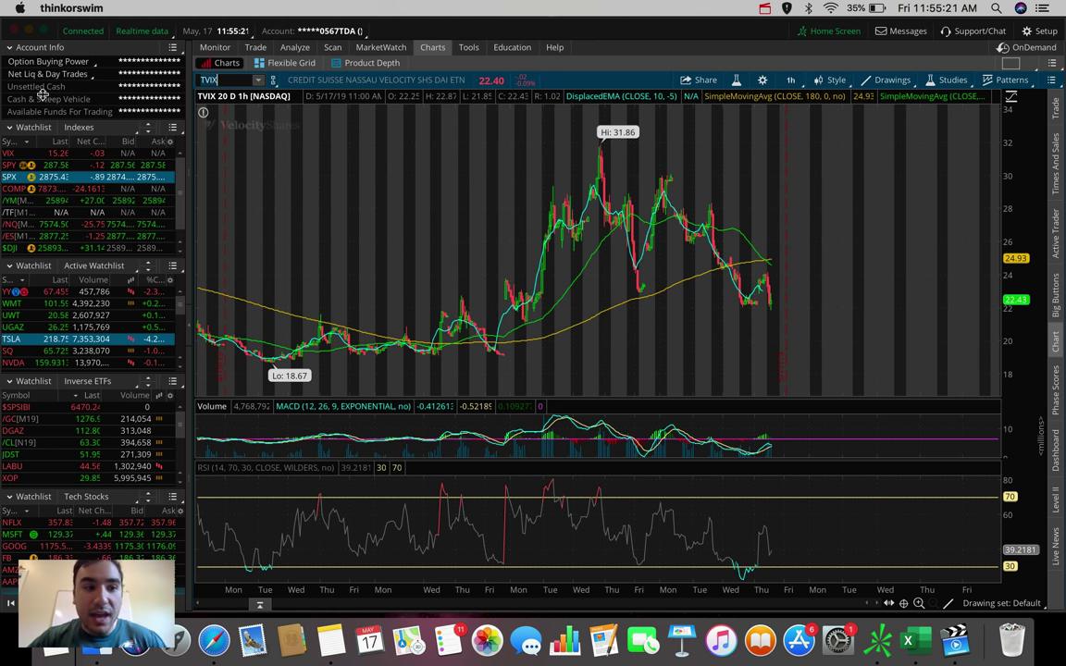
Step: Show the SPX chart from the Indexes watchlist for comparison, and switch the chart back to TVIX
left_click(21, 177)
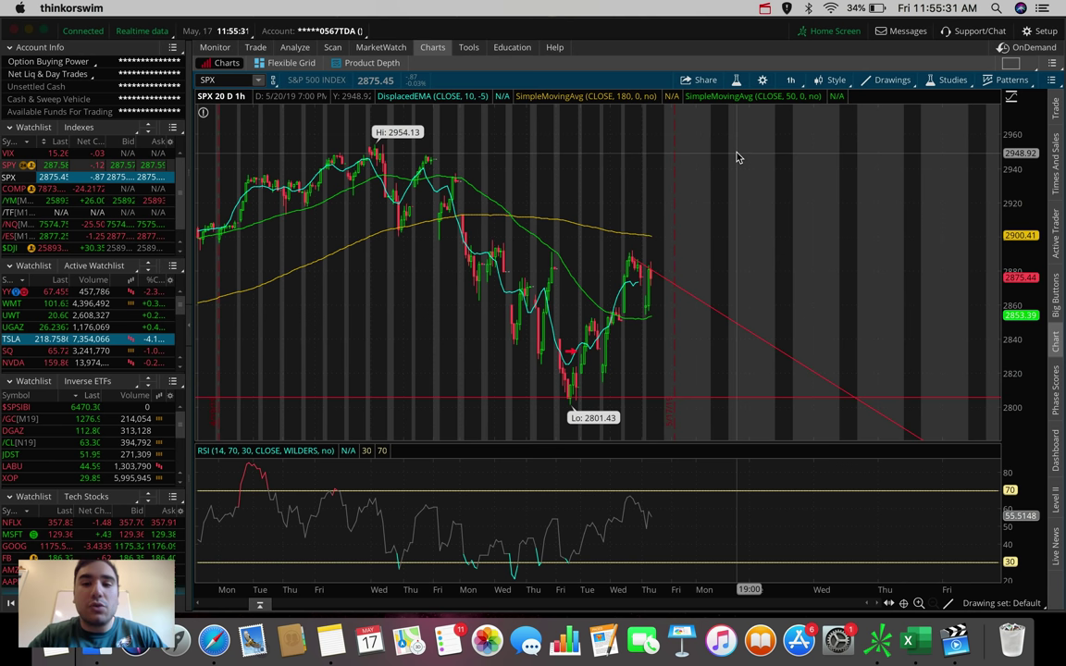
left_click(218, 79)
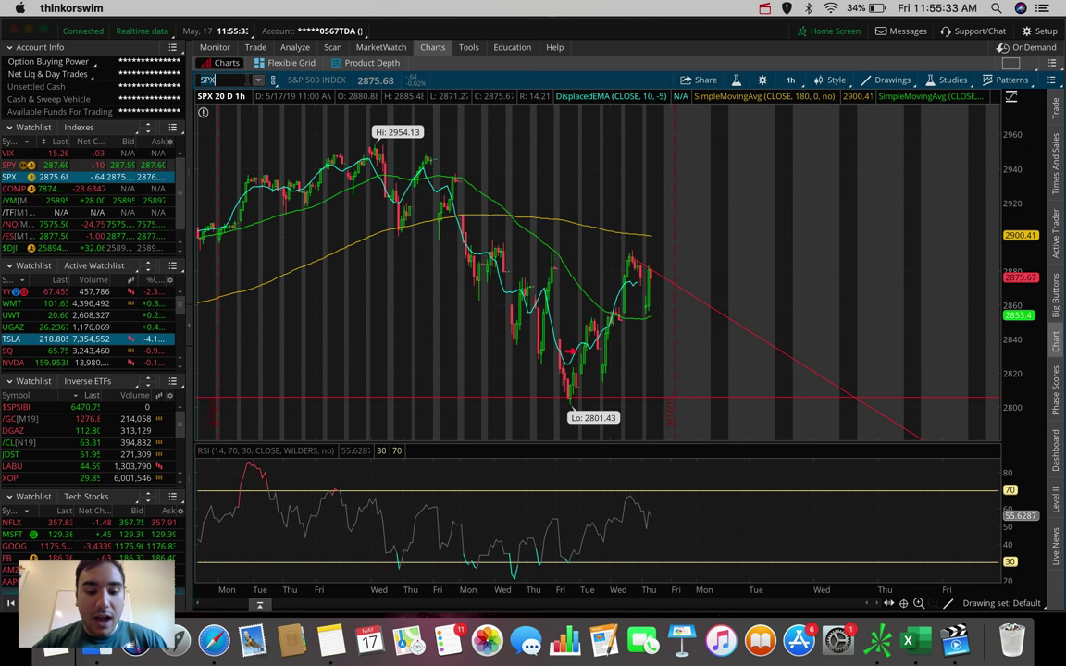
type("TVIX")
key("Return")
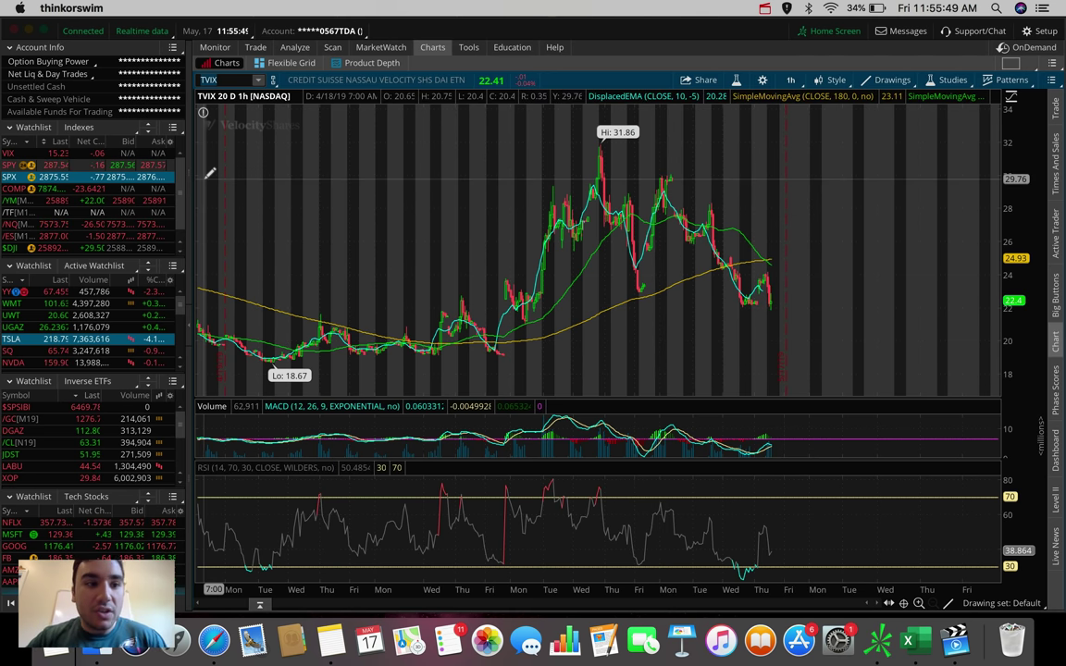
Step: Show the VIX index chart from the Indexes watchlist, and return the chart to TVIX
left_click(11, 152)
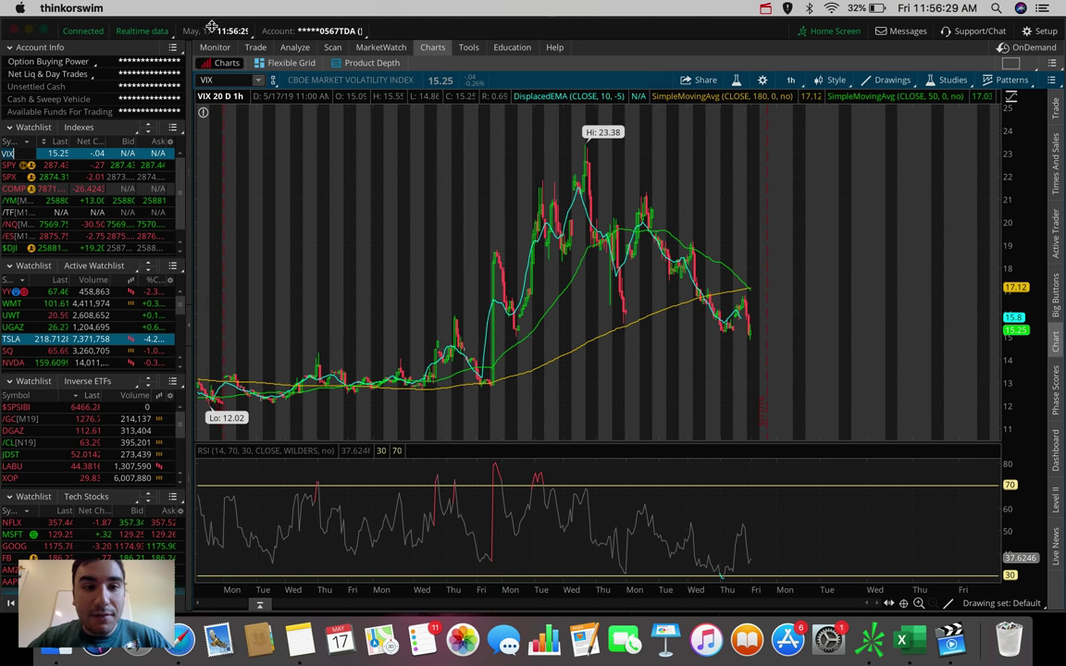
left_click(228, 81)
type("TVIX")
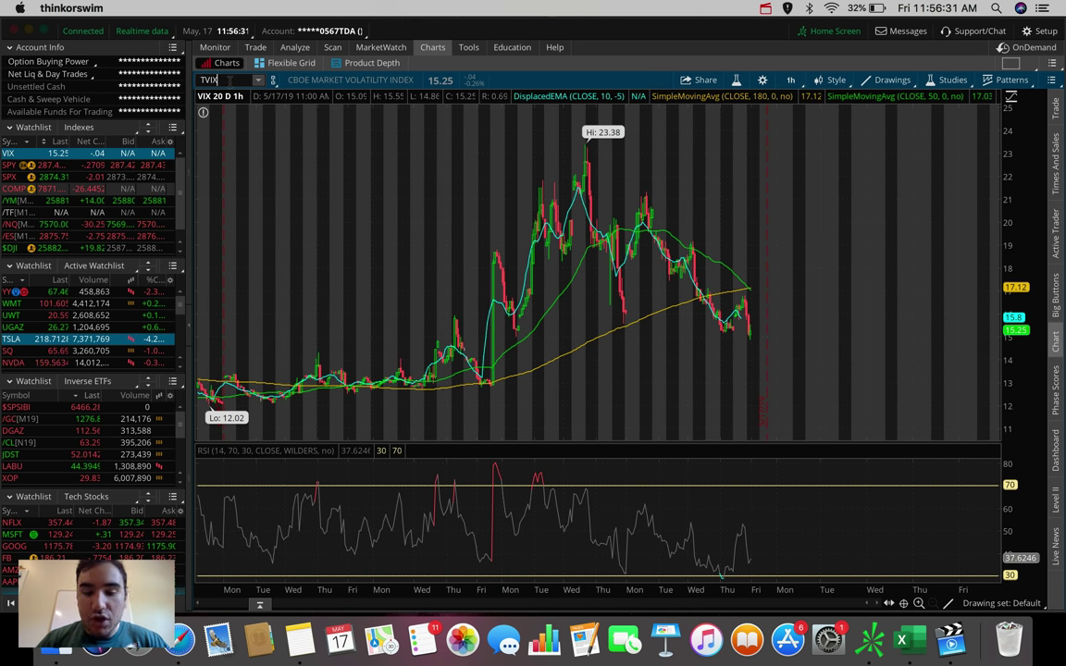
key("Return")
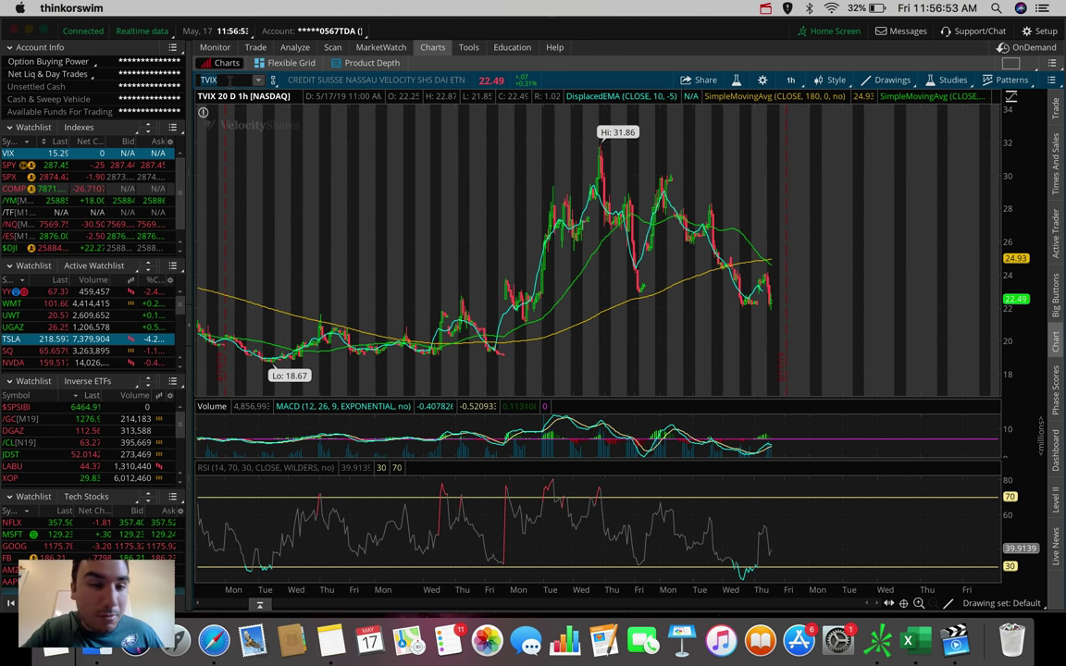
Step: Load the TQQQ symbol in the chart to view its 20-day hourly price action
left_click(229, 80)
type("TQQQ")
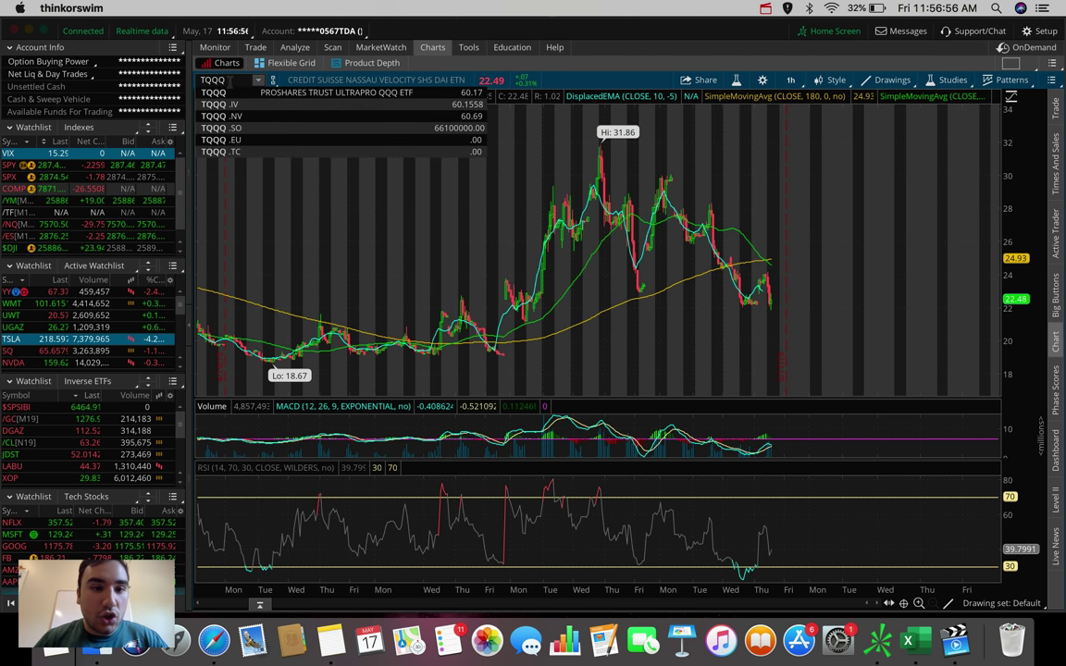
key("Return")
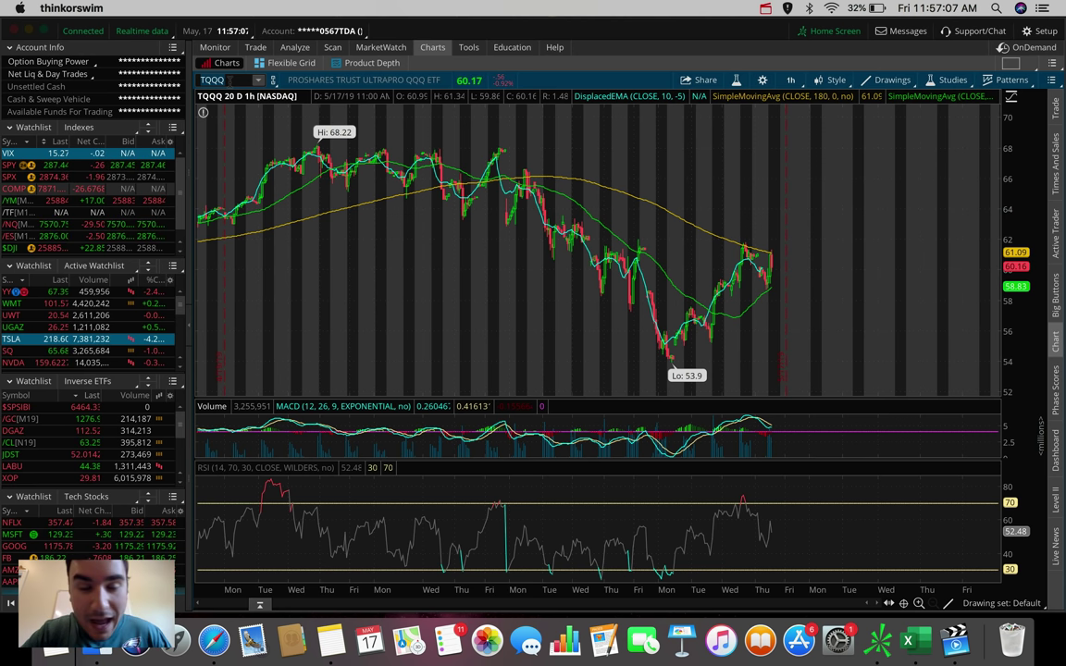
Step: Chart the /NQ futures from the Indexes watchlist with the time frame set to 1 D : 1m
left_click(229, 81)
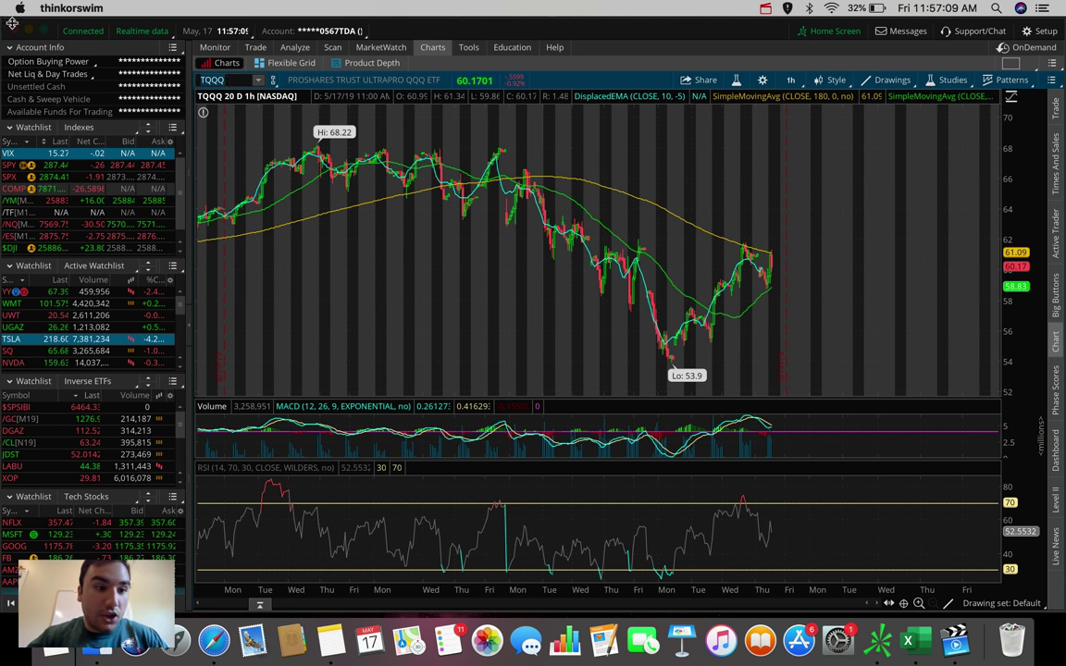
left_click(11, 224)
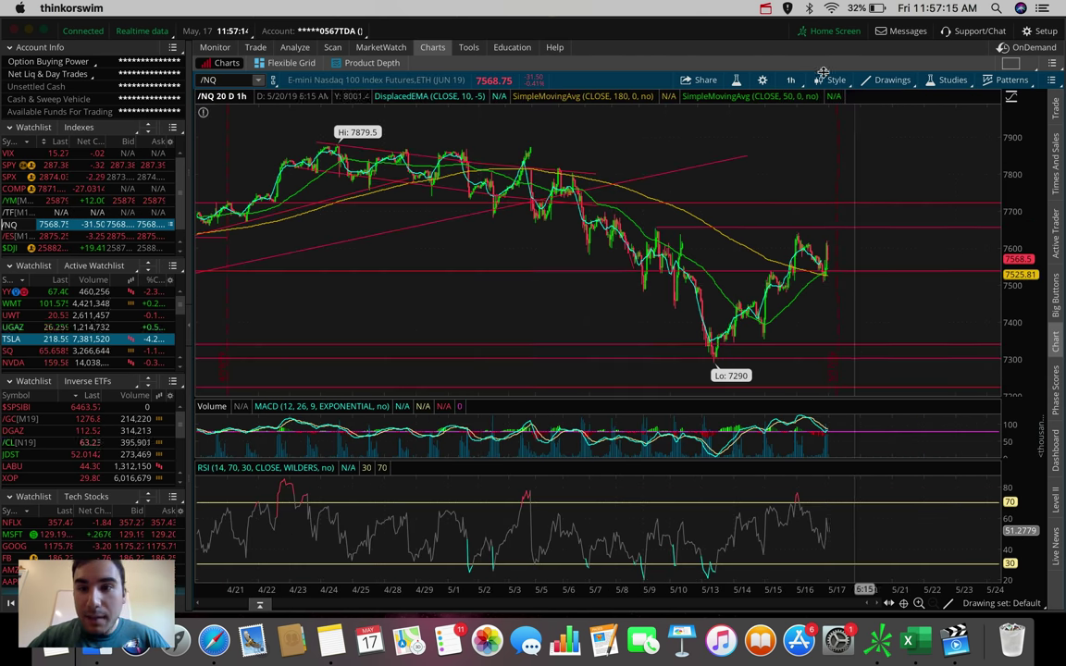
left_click(790, 80)
left_click(767, 139)
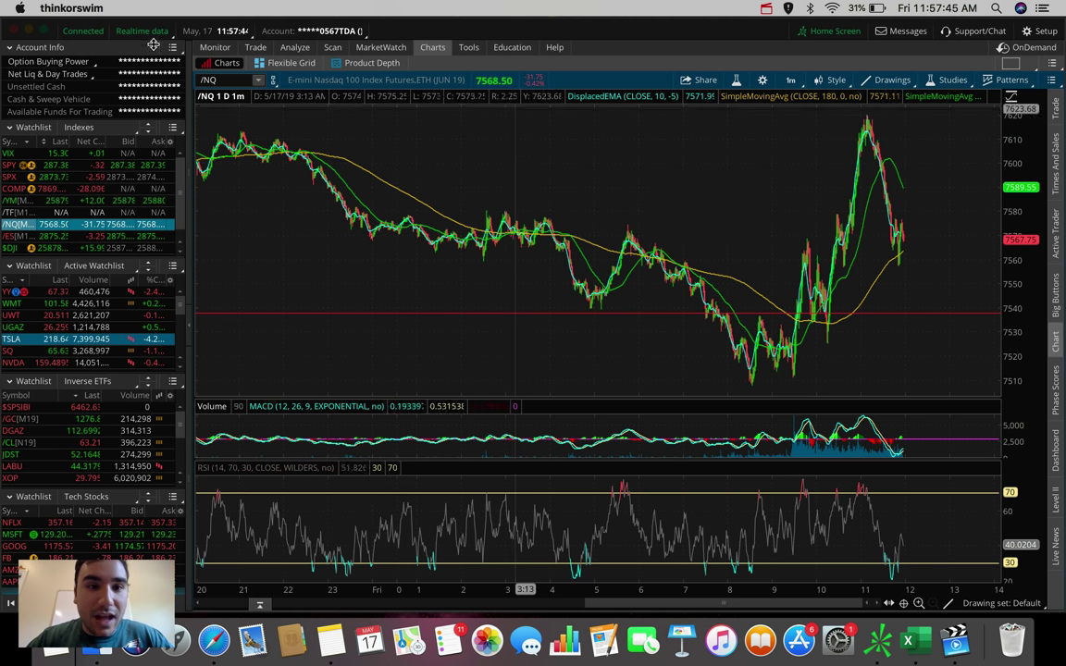
Step: Switch the chart from /NQ to TQQQ and set its time frame to 20 D : 1h
left_click(228, 81)
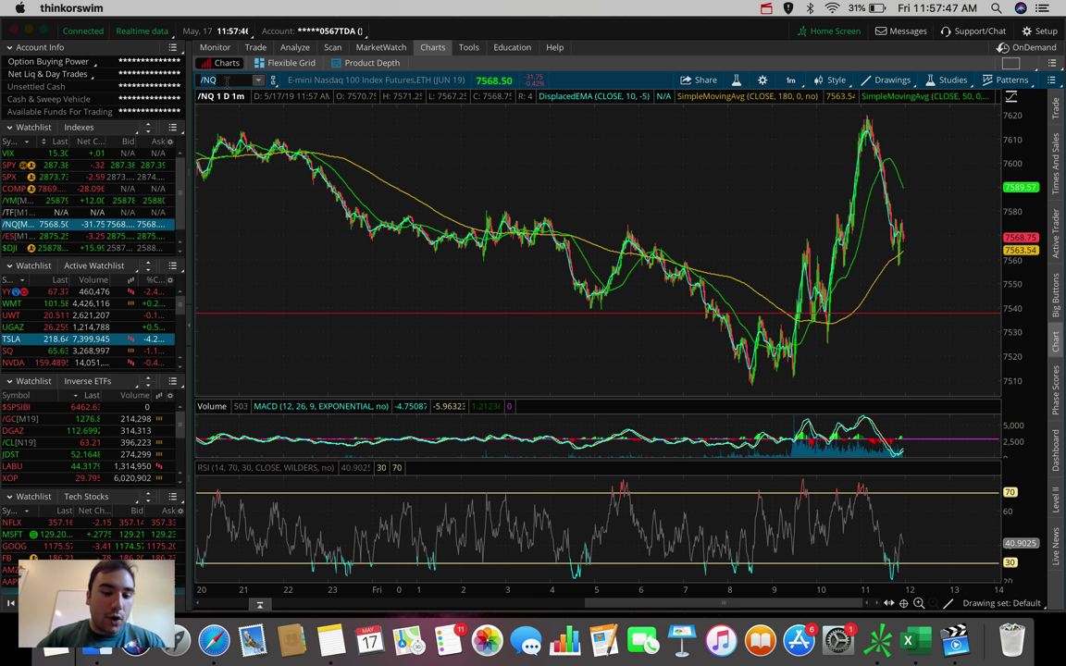
type("TQQQ")
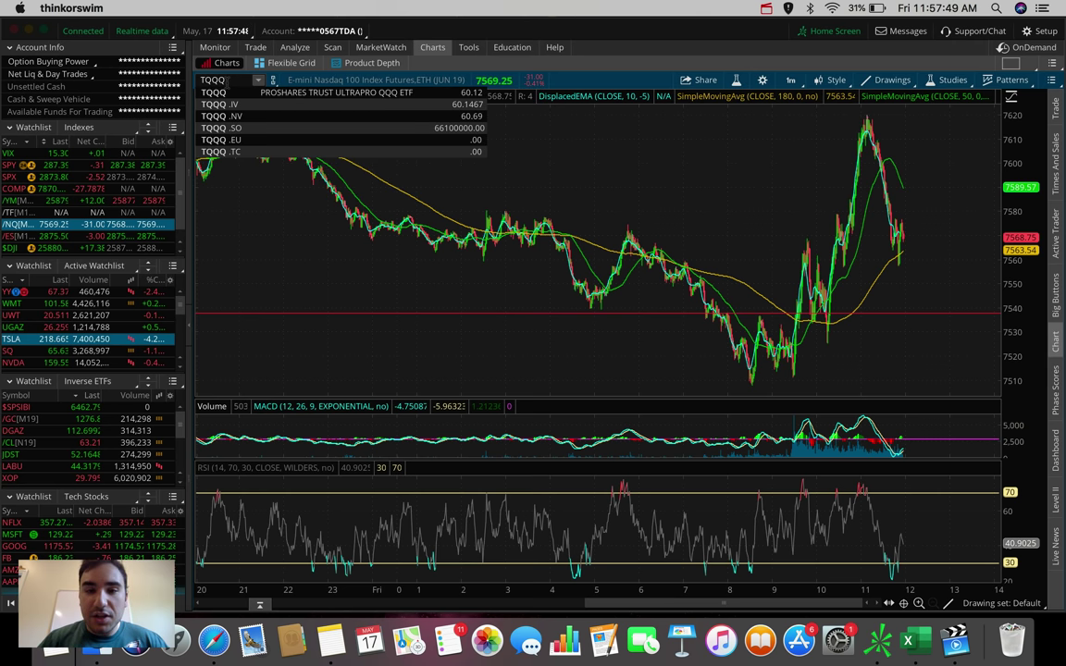
key("Return")
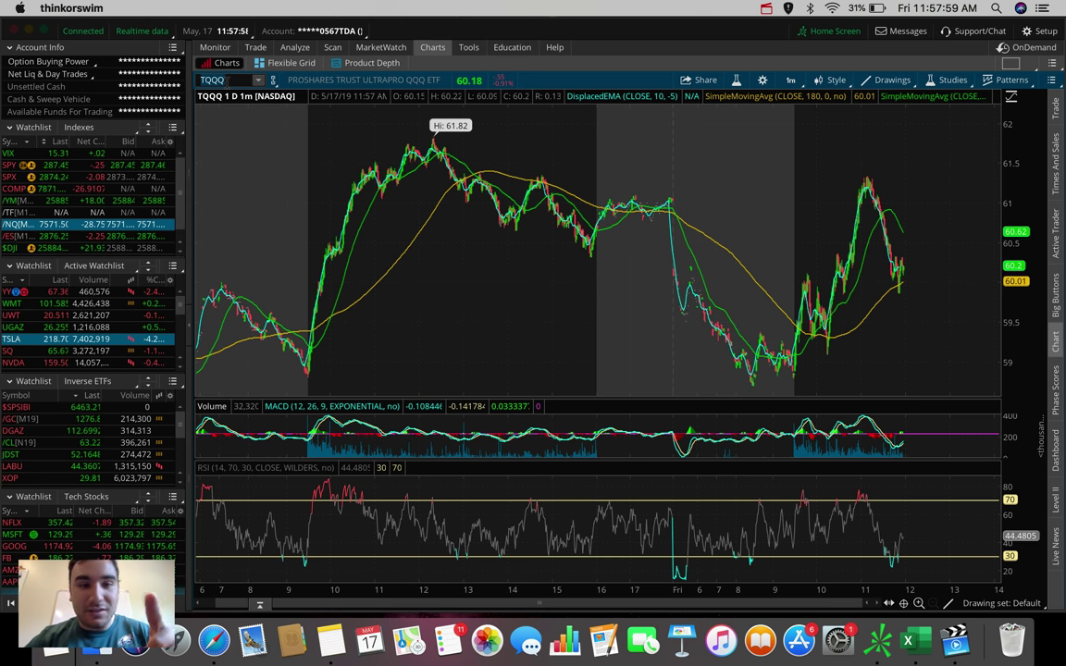
left_click(790, 79)
left_click(754, 201)
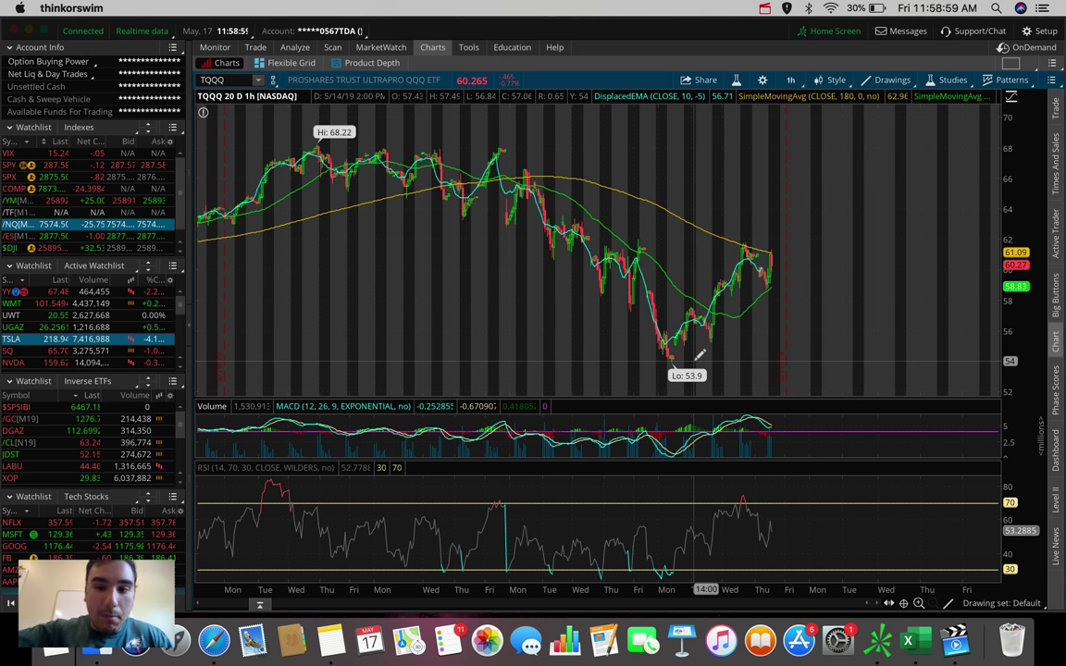
Step: View TQQQ on the five-minute time frame, and change it to 1 D : 1m
left_click(790, 79)
left_click(744, 167)
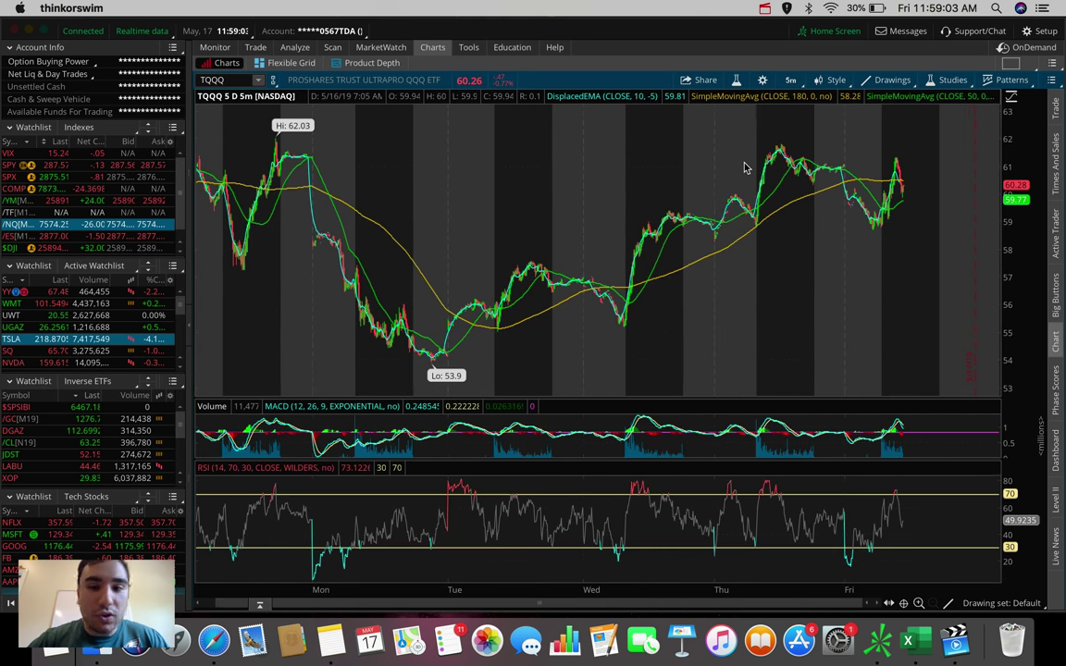
left_click(790, 80)
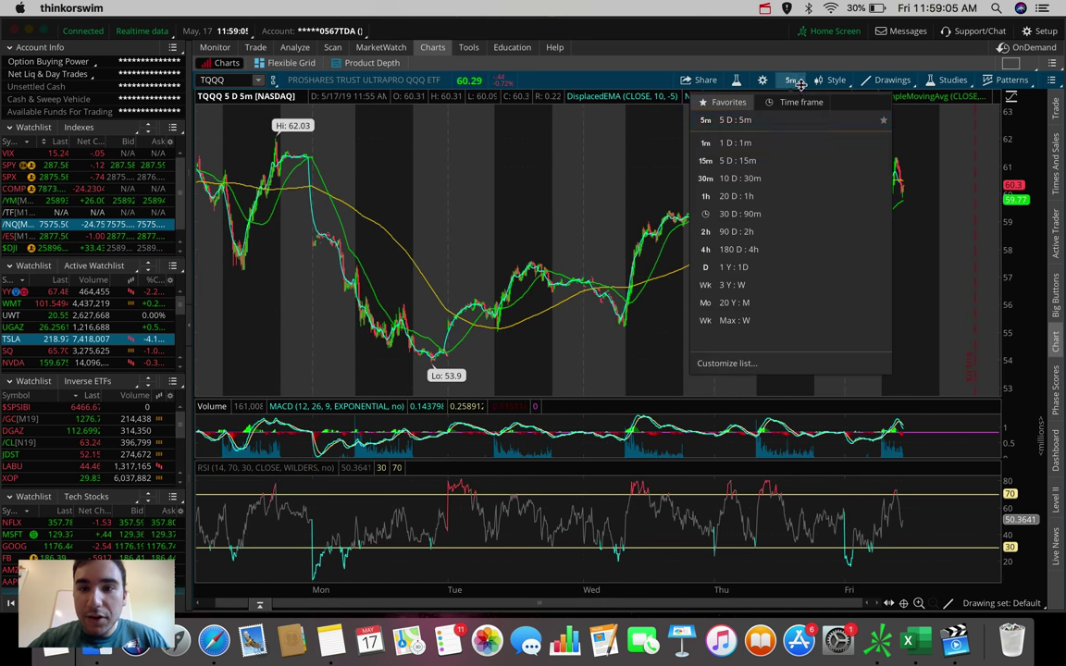
left_click(780, 142)
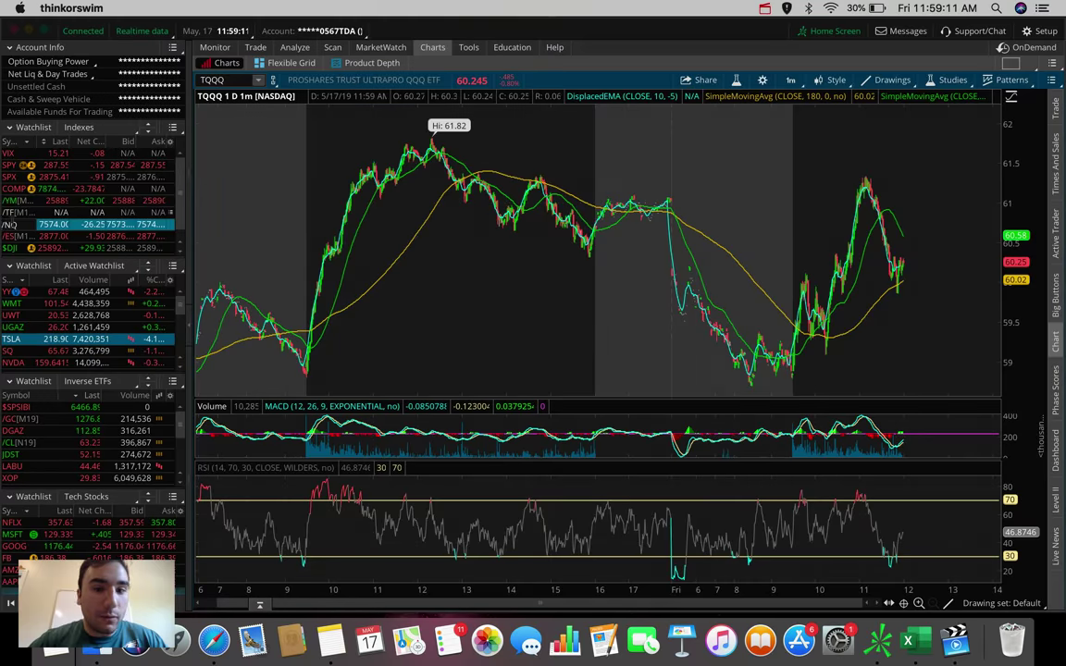
Step: Compare the one-minute /NQ chart with TQQQ by loading /NQ from the Indexes watchlist and returning to TQQQ
left_click(13, 222)
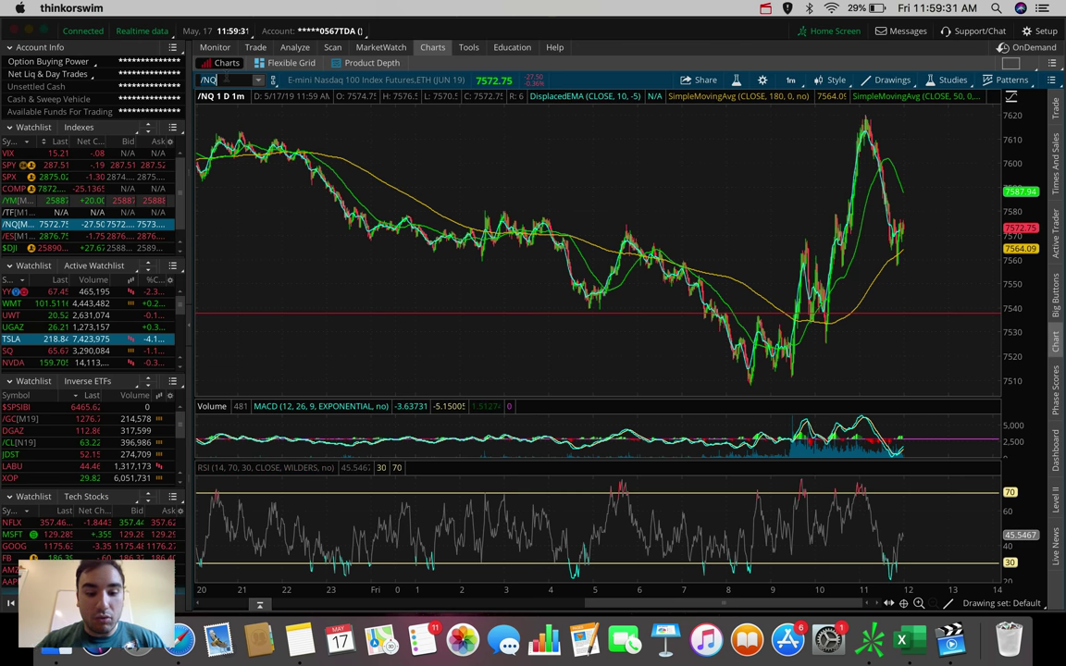
left_click(227, 79)
type("TQQ")
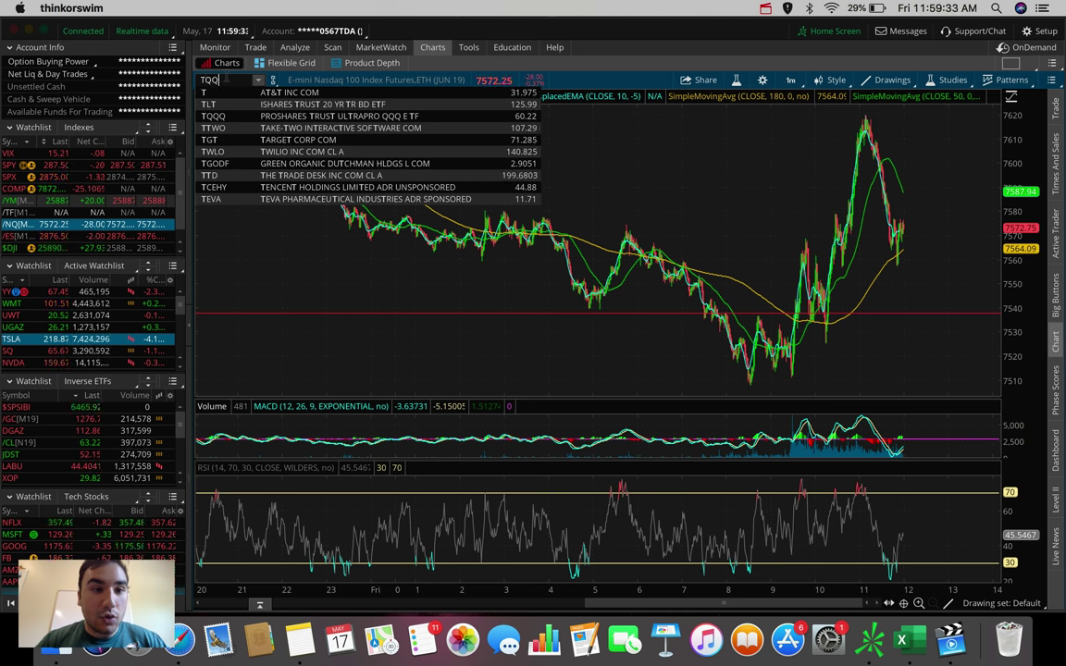
type("Q")
key("Return")
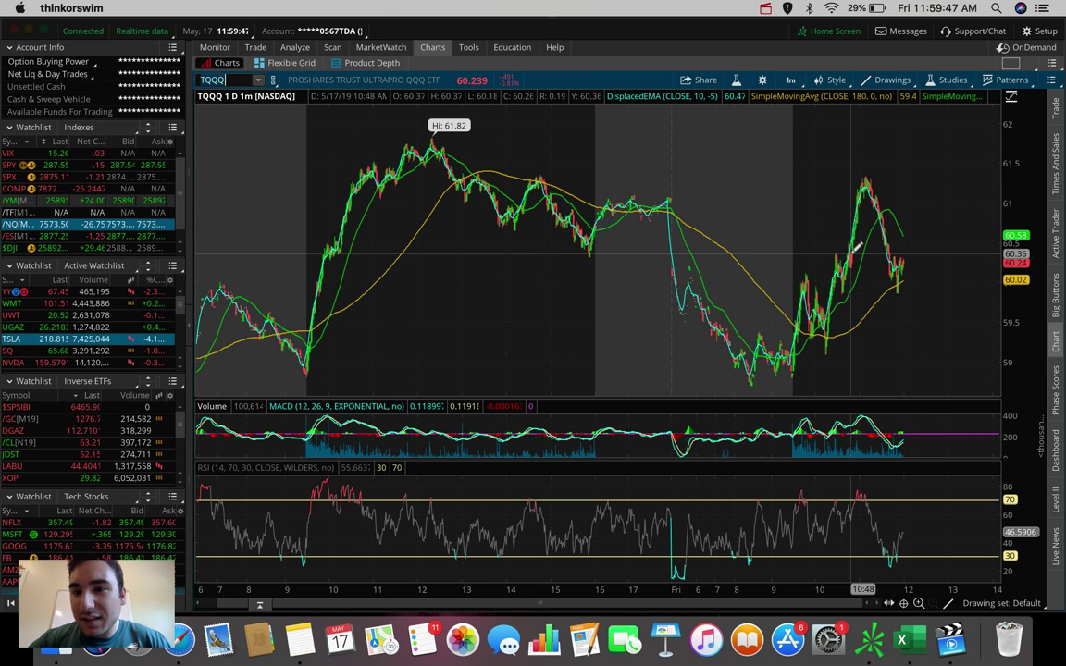
left_click_drag(866, 181, 858, 246)
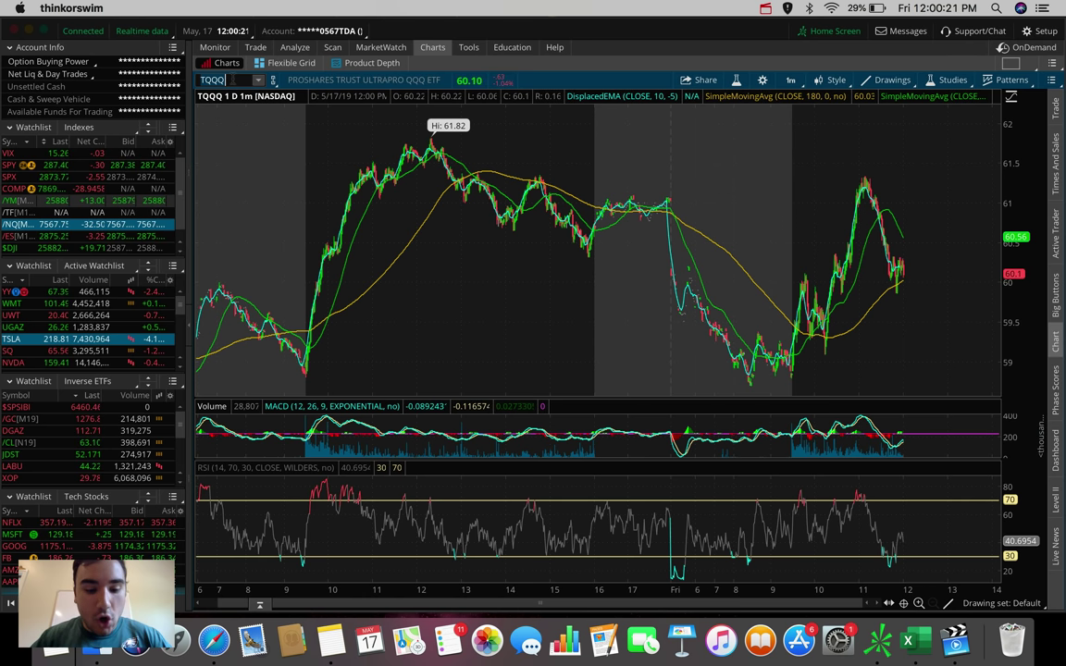
Step: Load the SQQQ symbol on the one-minute chart, and switch to the /NQ futures for comparison
left_click(232, 79)
type("SQQQ")
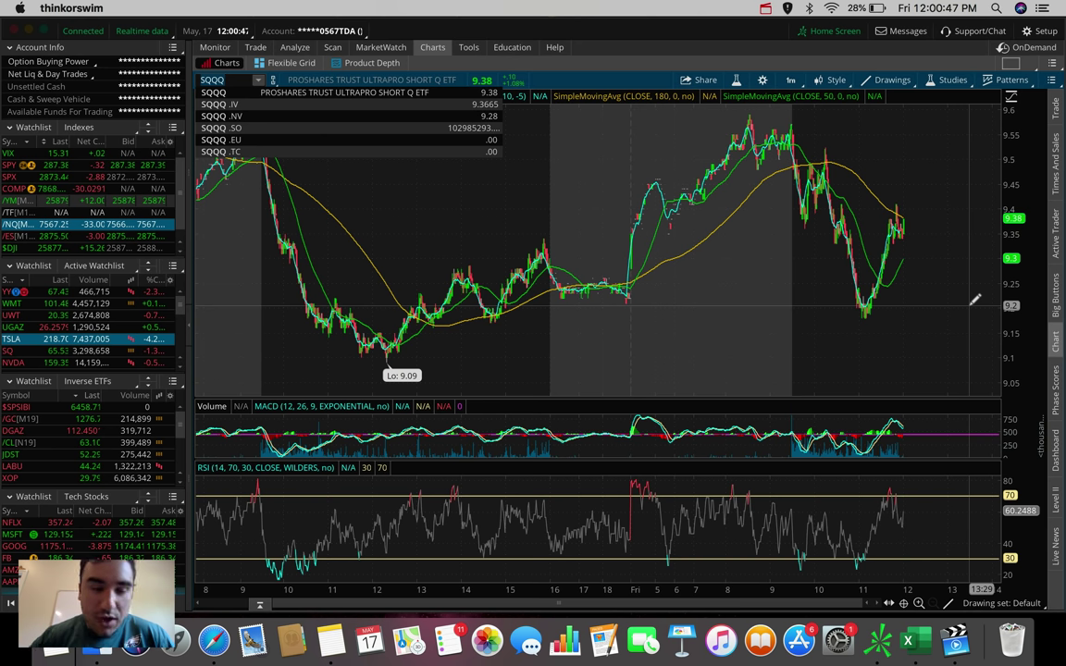
key("Return")
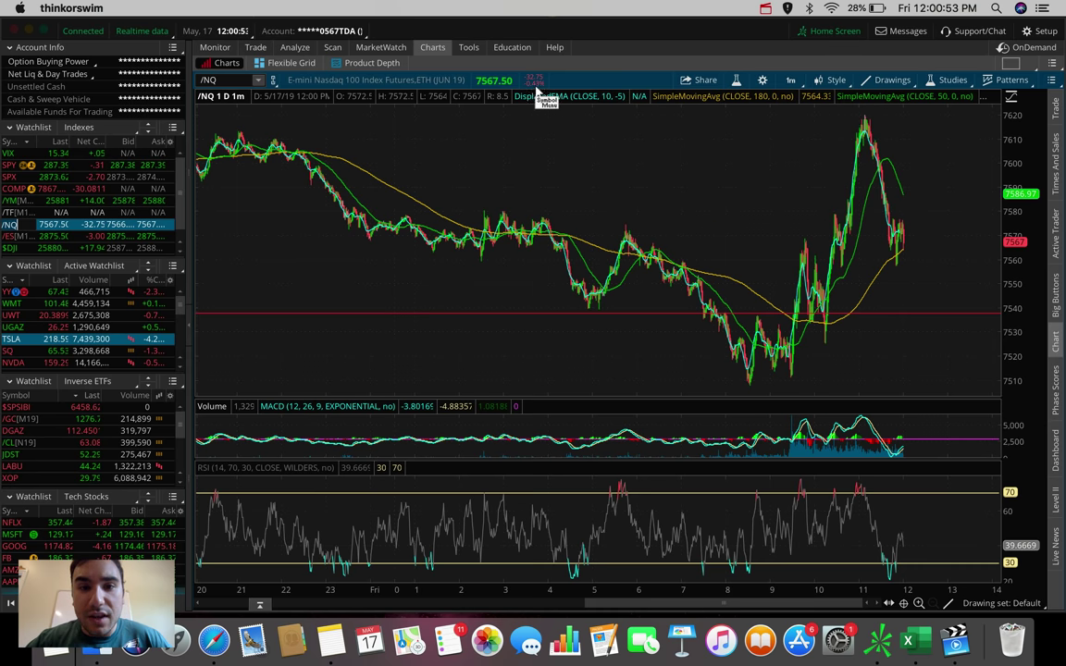
Step: Return the chart from /NQ to SQQQ and set the time frame to 20 D : 1h
left_click(229, 80)
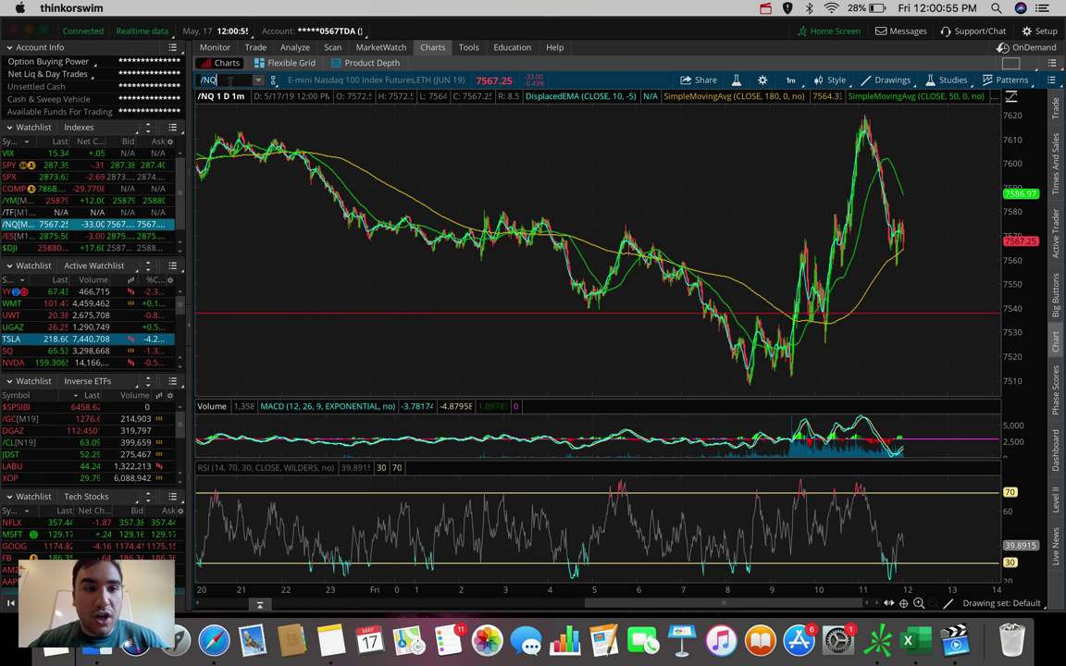
type("SQQQ")
key("Return")
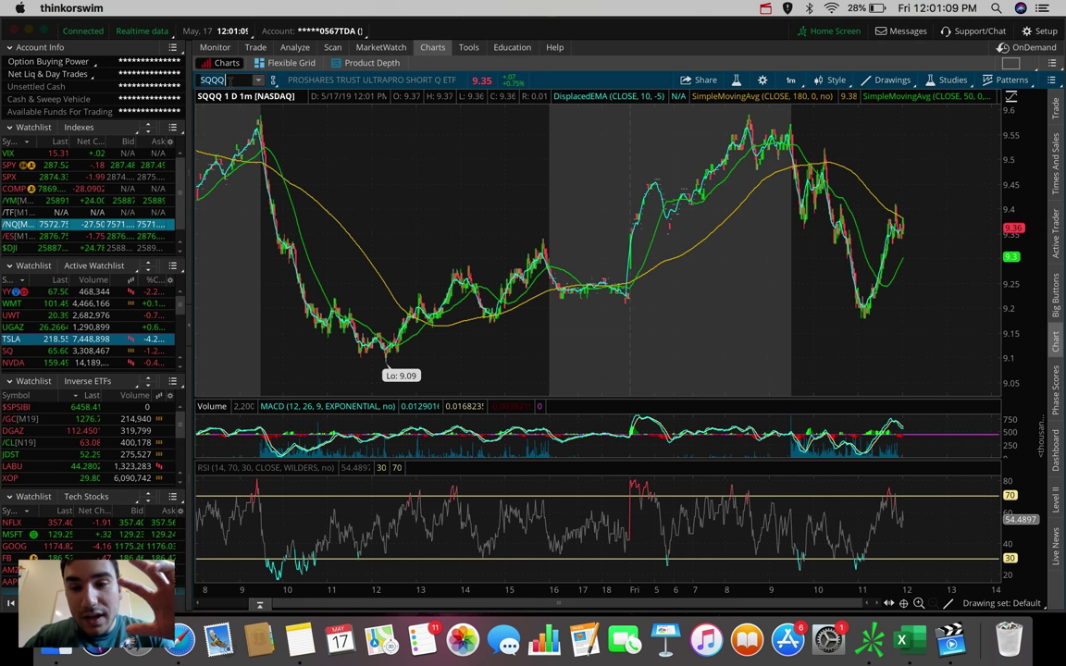
left_click(790, 79)
left_click(765, 197)
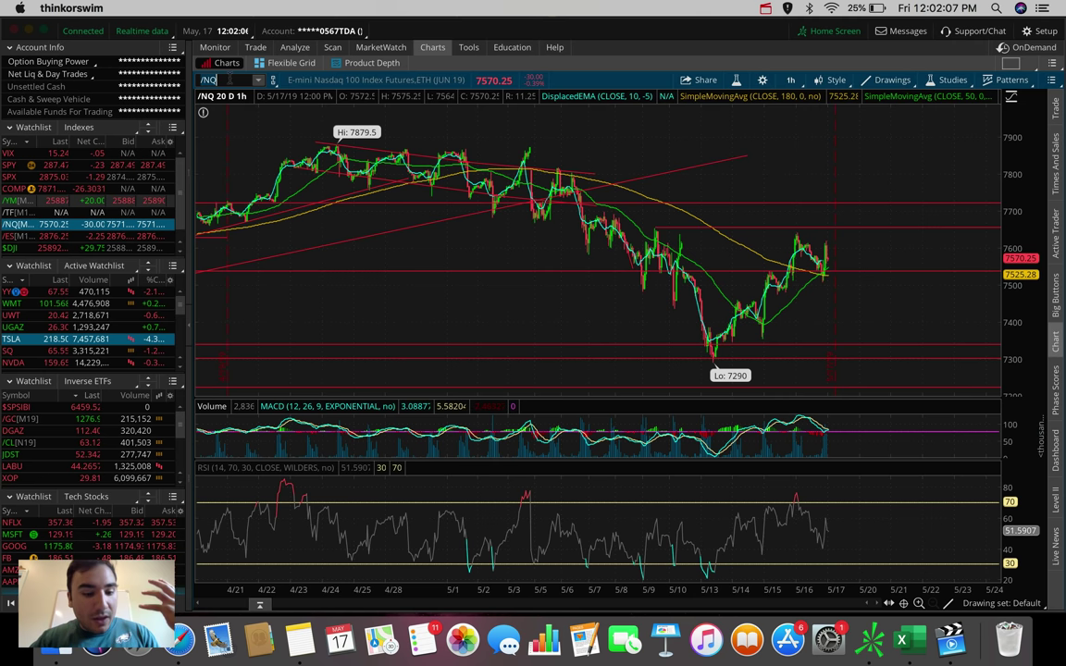
Step: Replace the charted /NQ symbol with QQQ to view its 20-day hourly price action
left_click(230, 79)
type("QQQ")
key("Return")
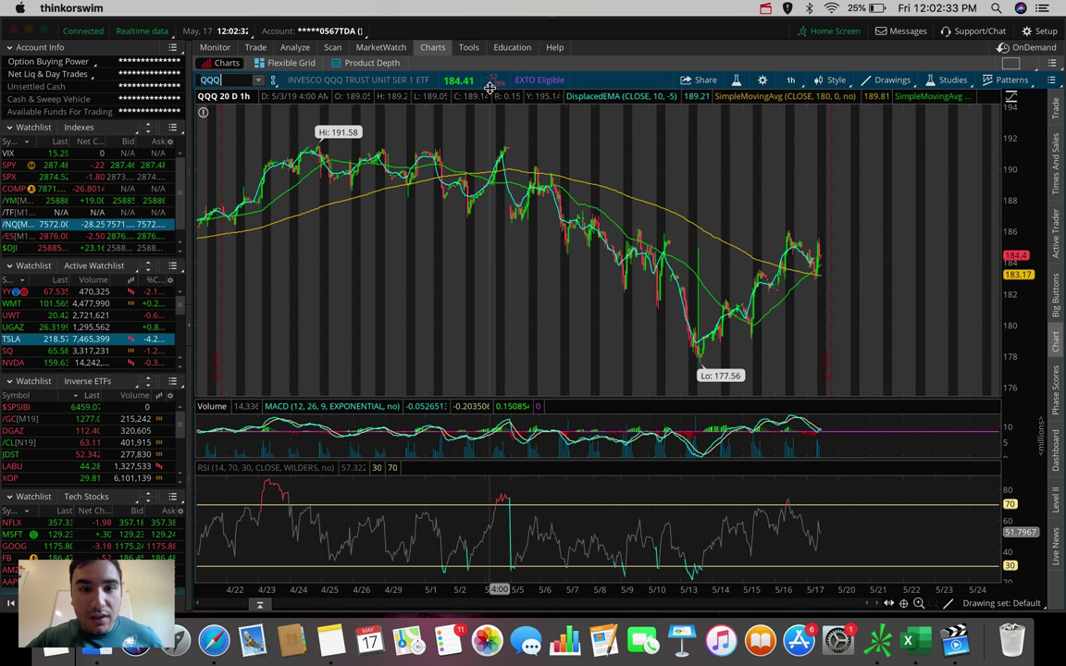
Step: Switch the hourly chart back to the /NQ futures from the Indexes watchlist
left_click(11, 224)
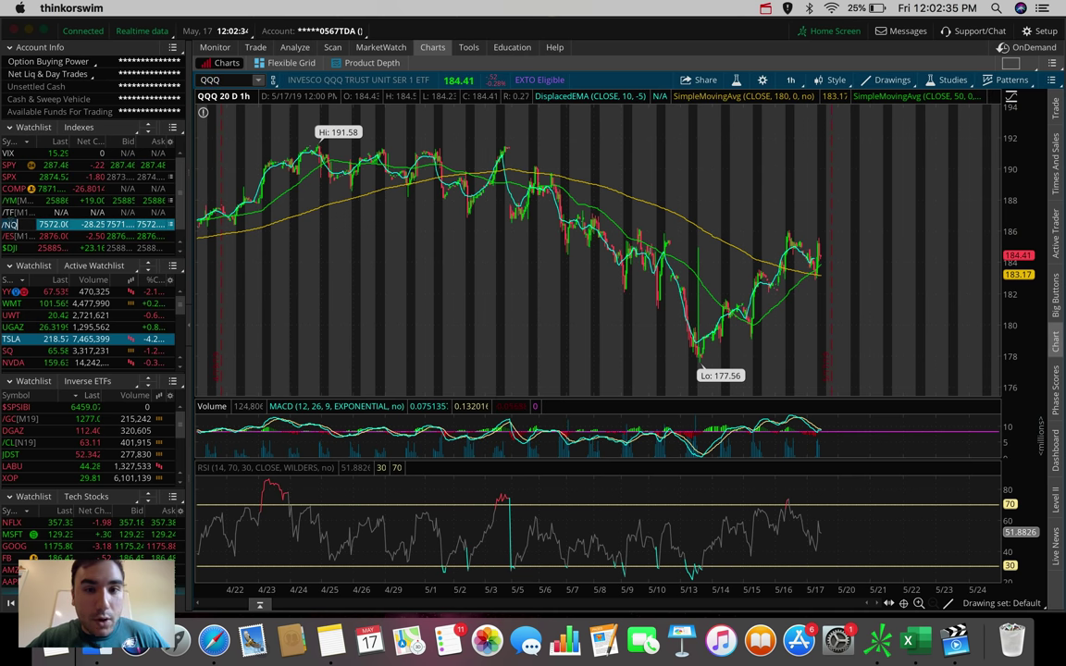
key("Return")
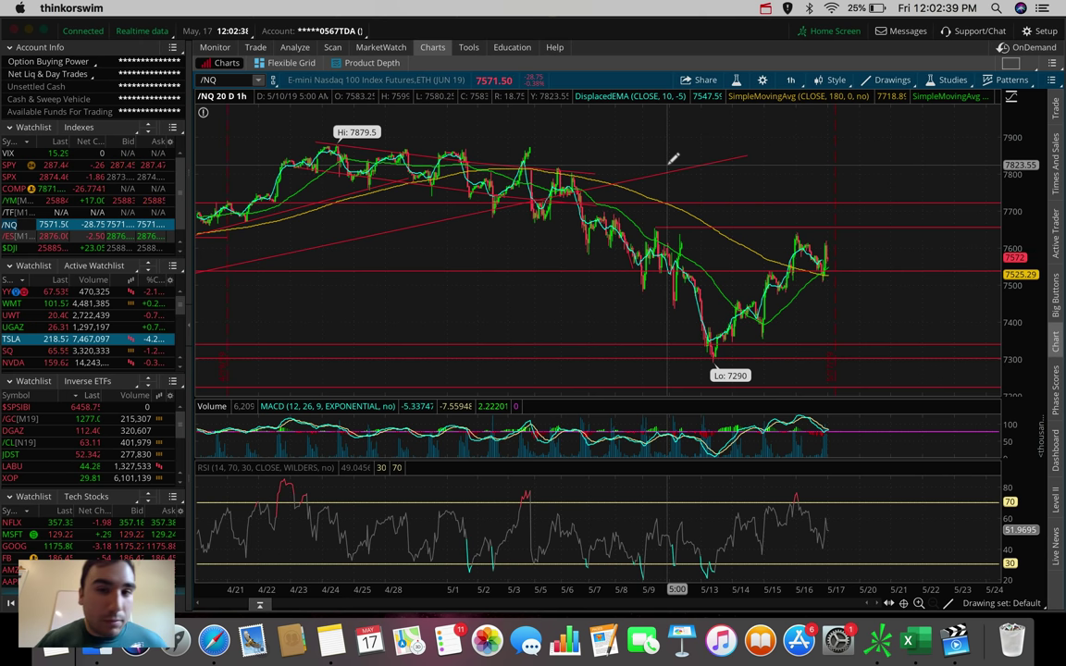
key("Return")
key("Return")
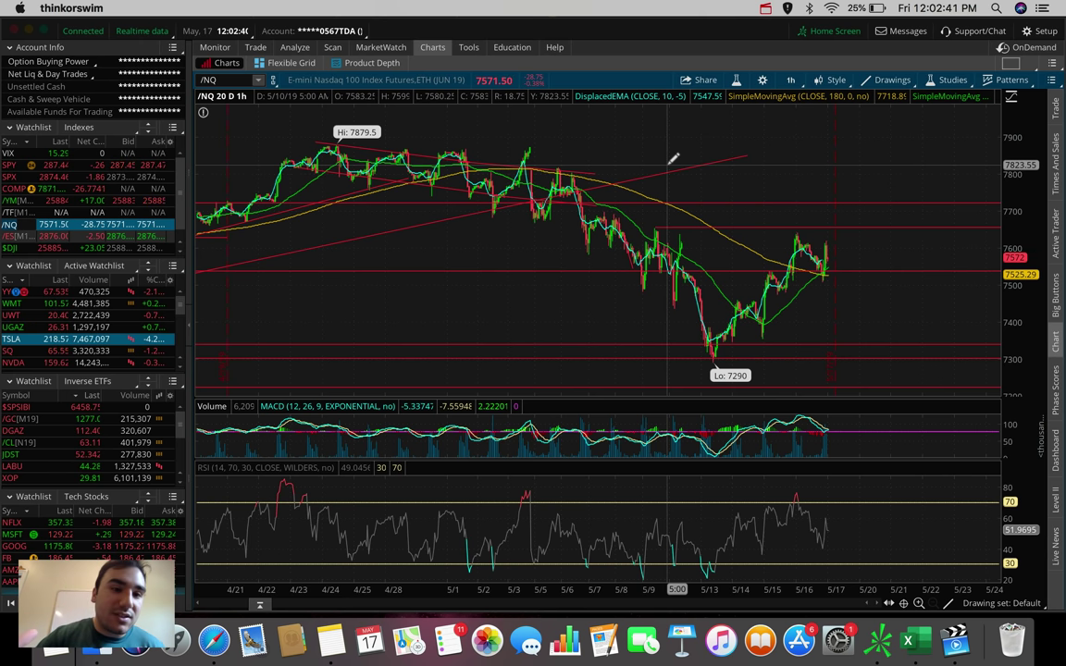
key("Return")
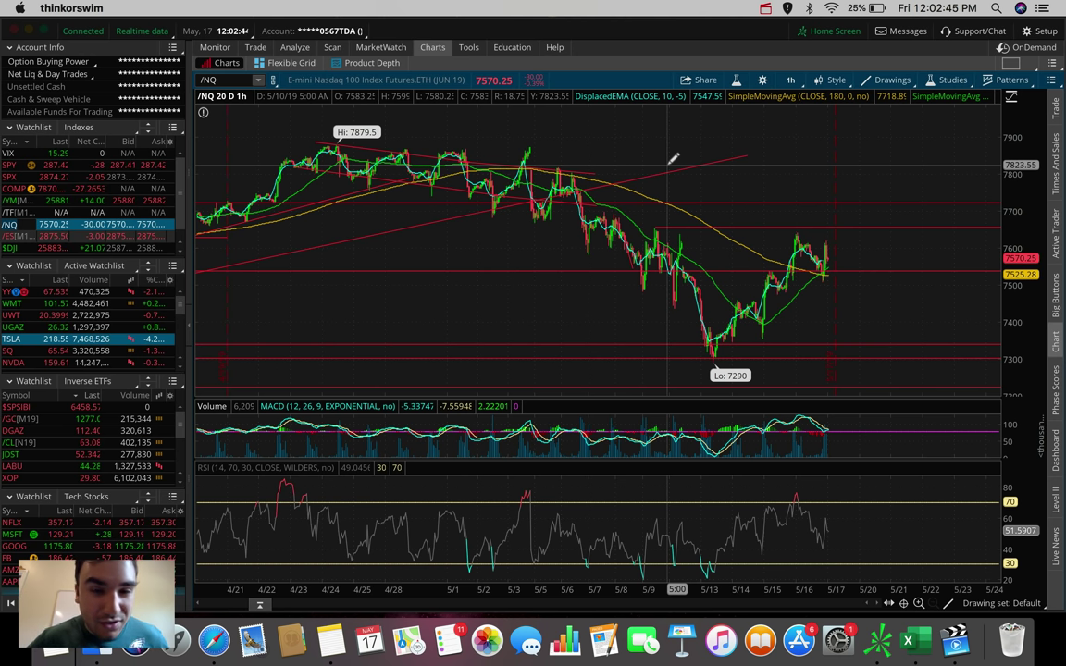
key("Return")
key("Return")
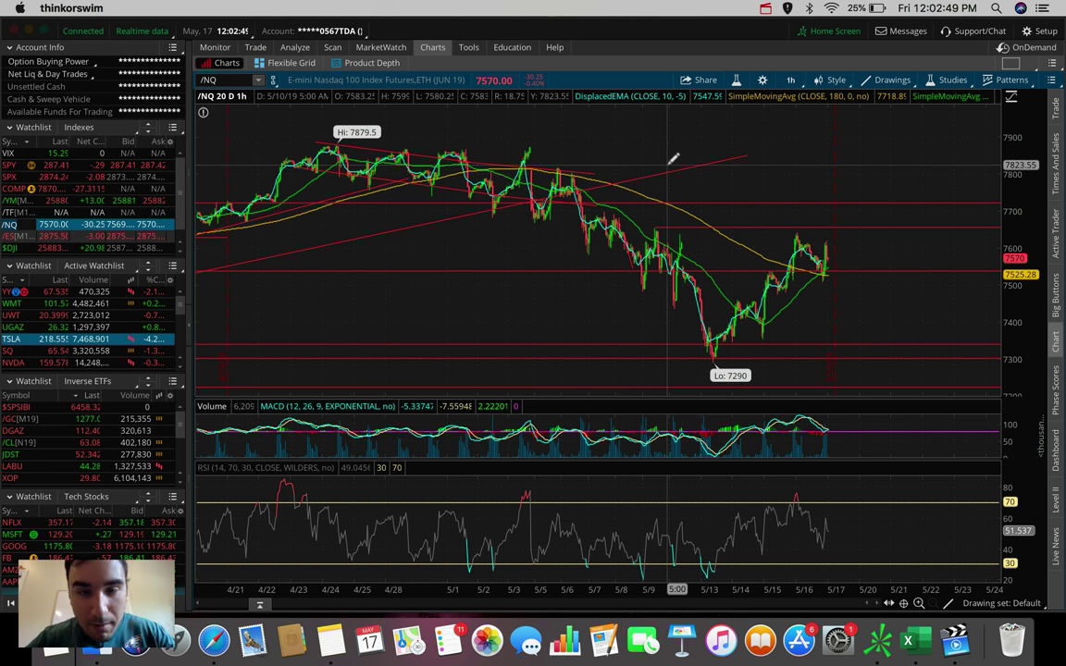
key("Return")
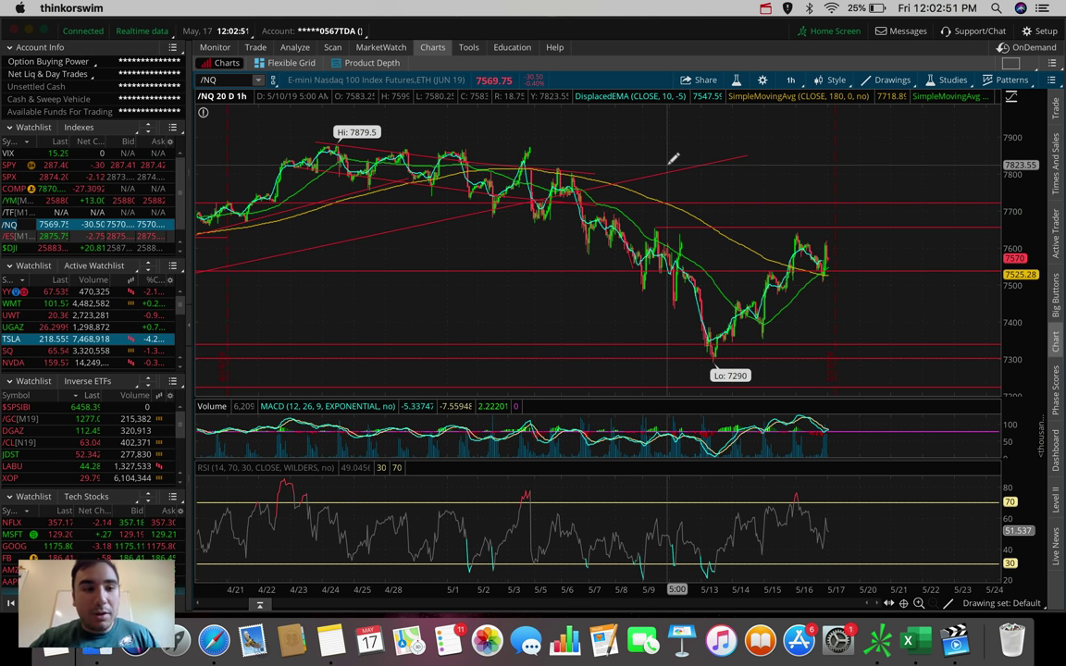
key("Return")
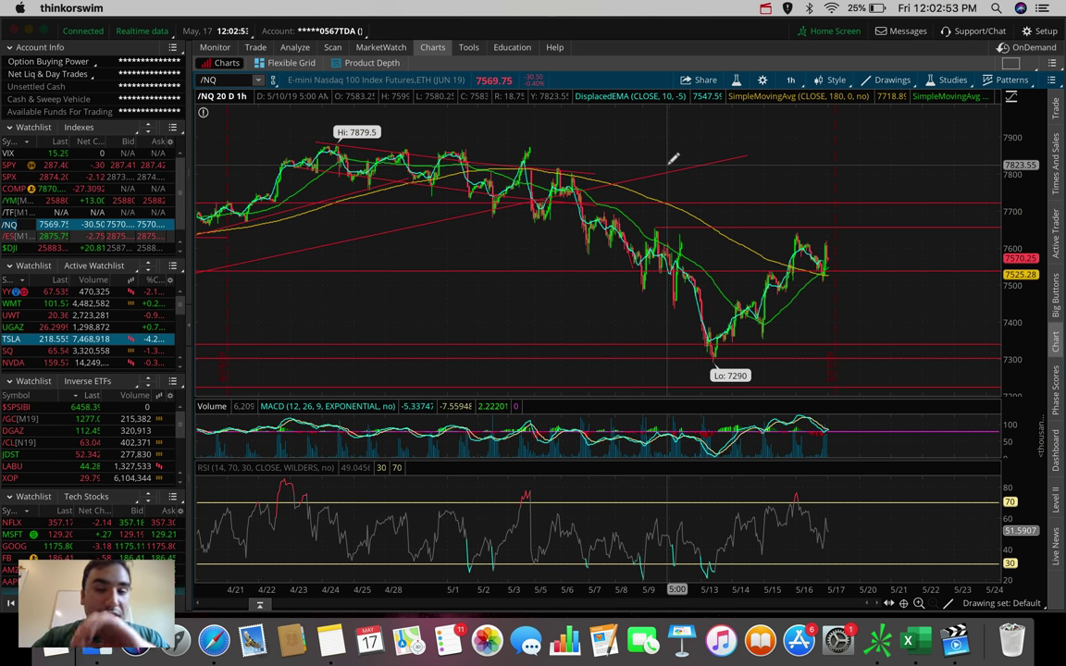
key("Return")
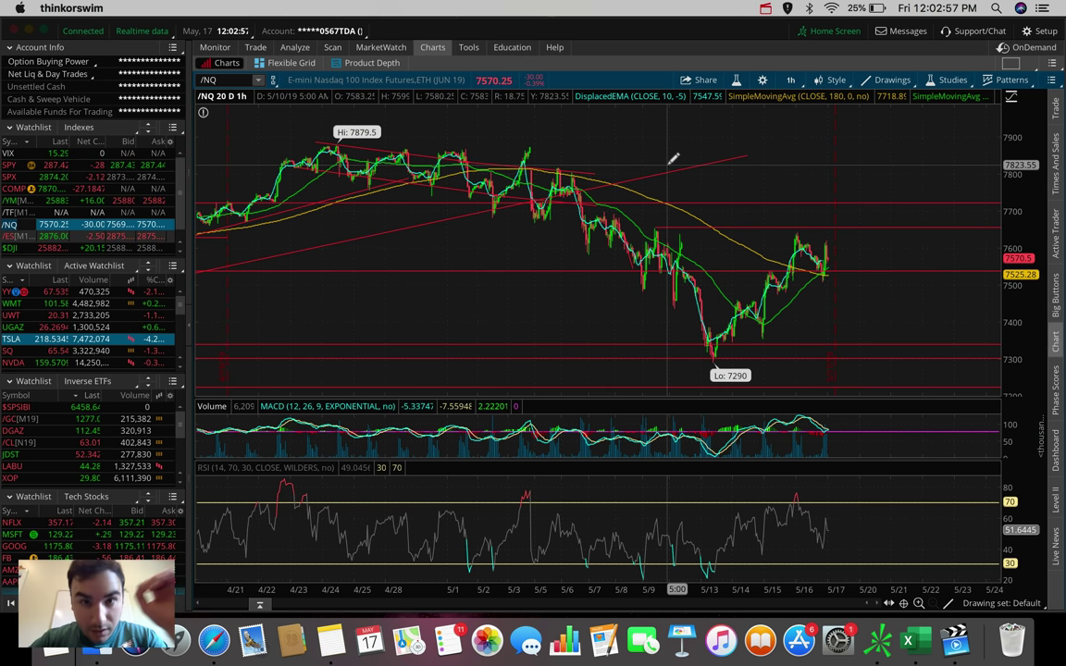
key("Return")
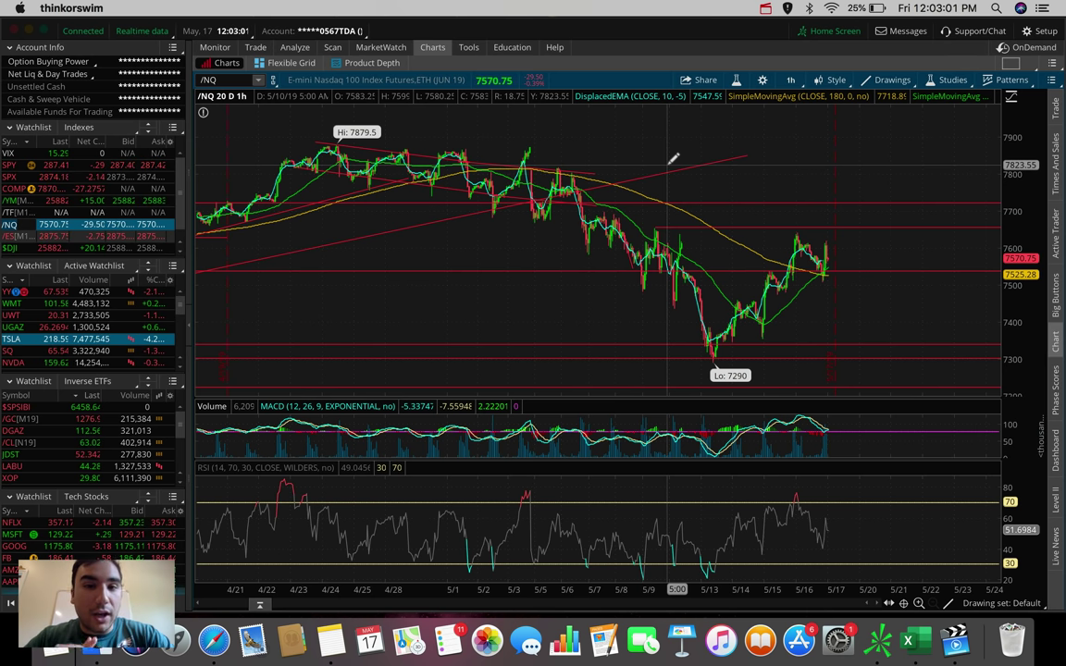
key("Return")
key("Return")
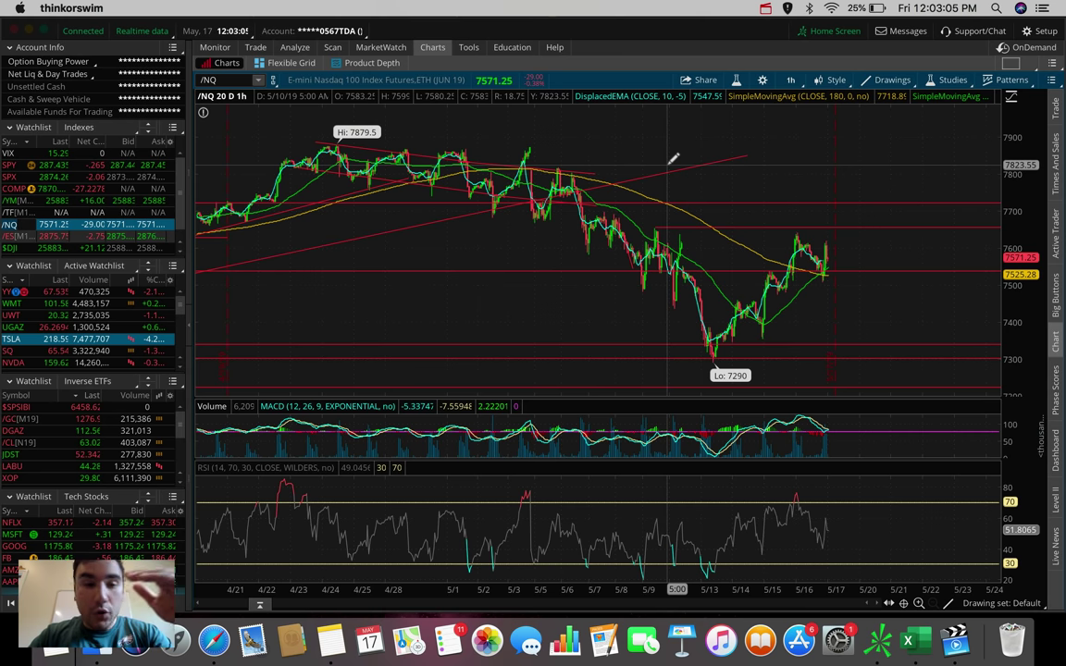
key("Return")
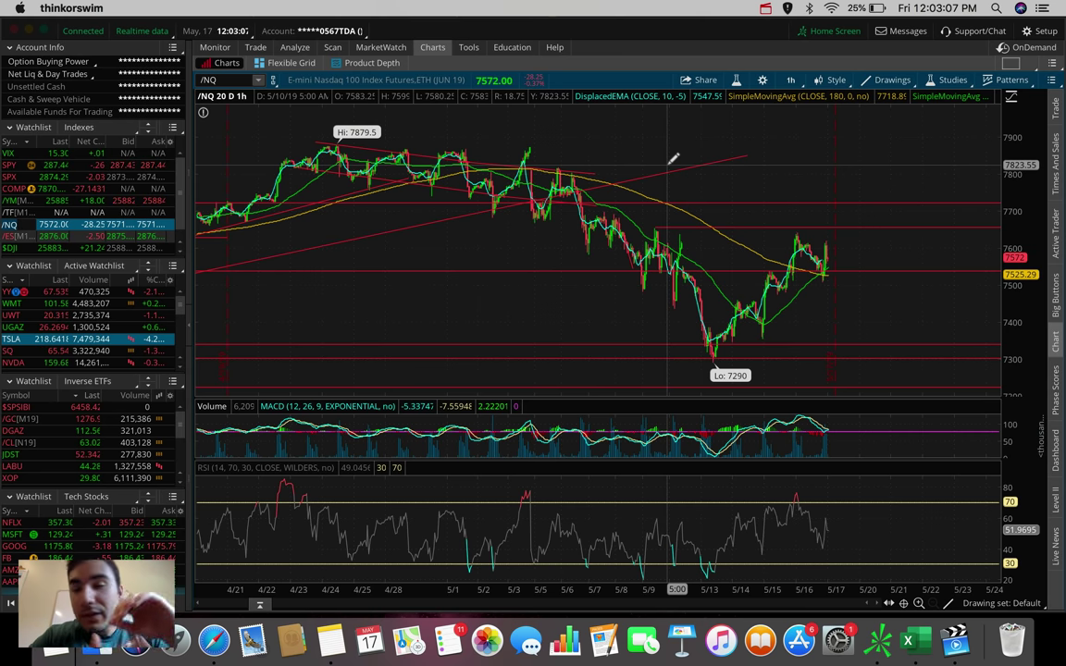
key("Return")
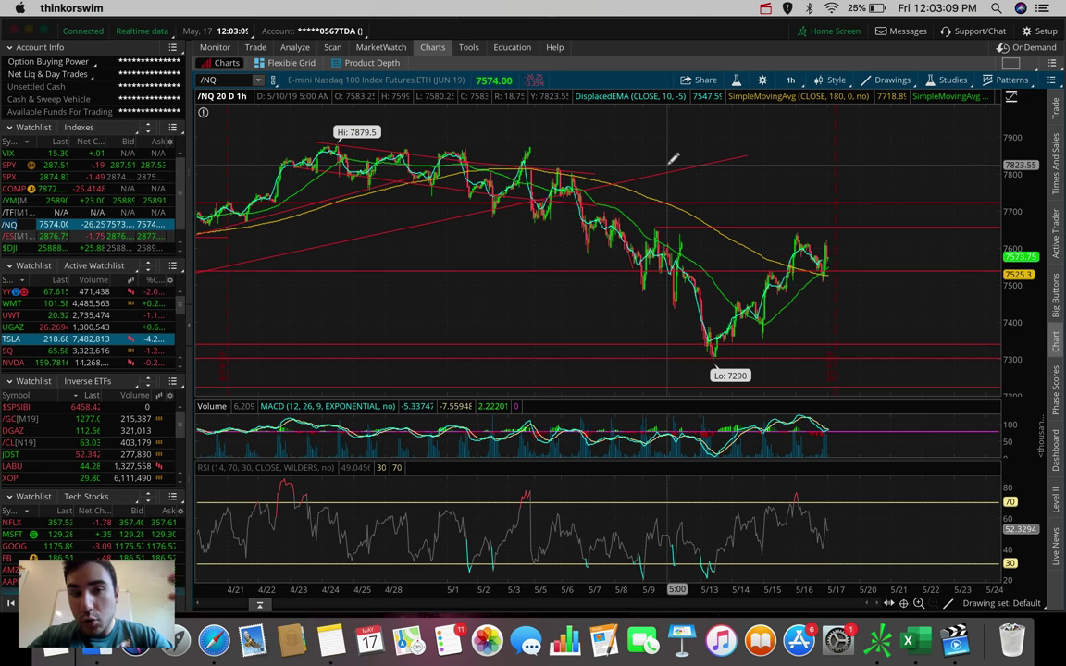
key("Return")
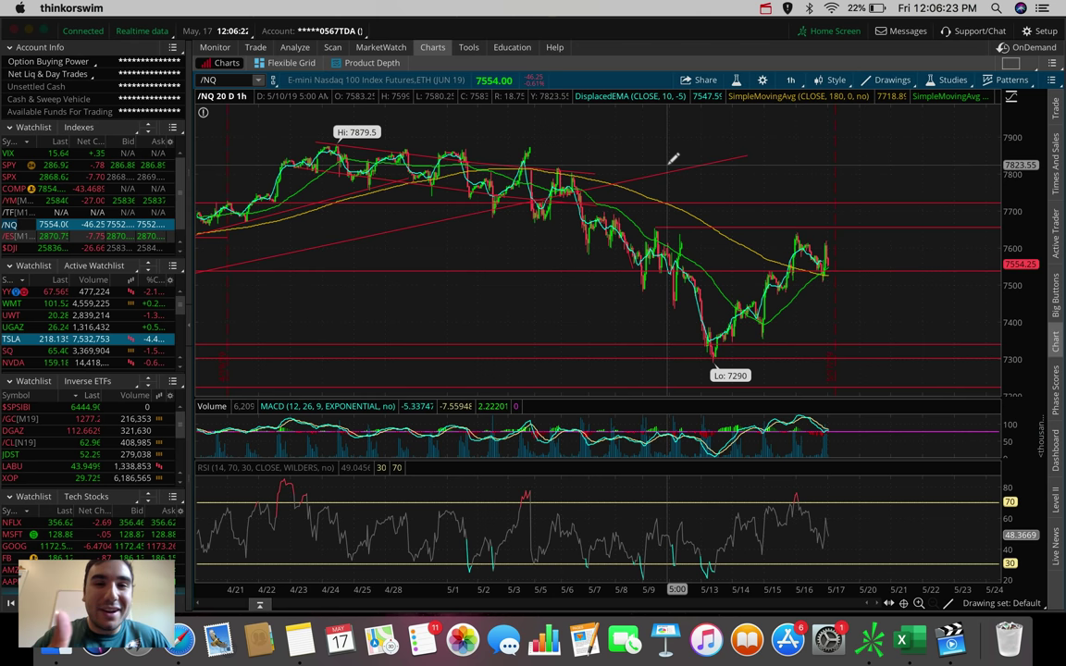
left_click(766, 8)
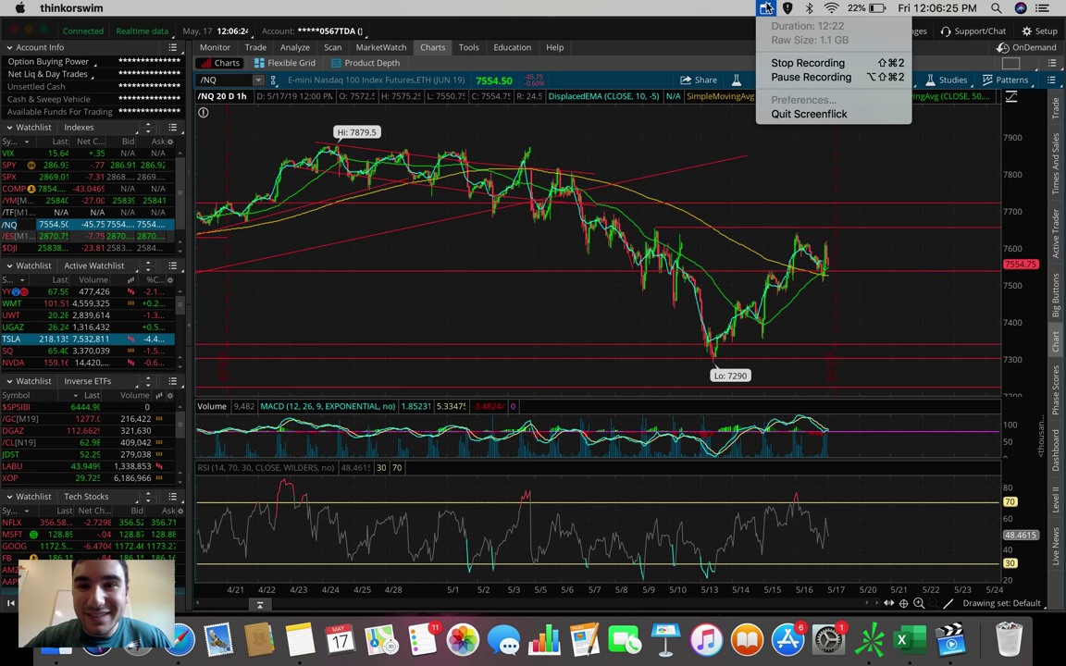